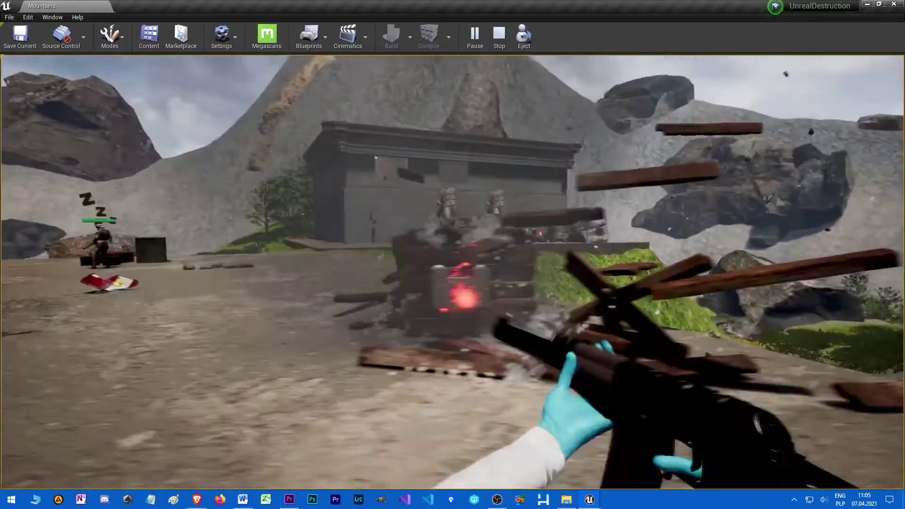
left_click(453, 272)
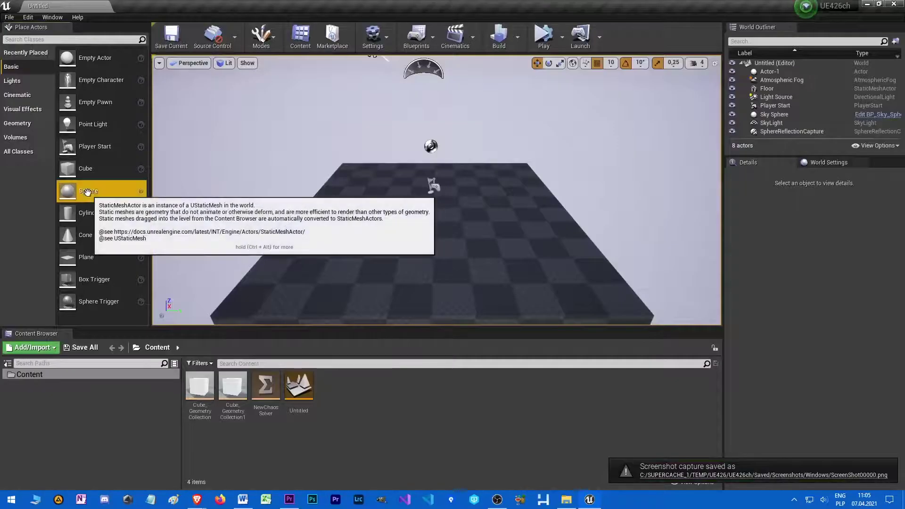
Convert the sphere above the floor into Sphere_GeometryCollection from Fracture mode's New button
left_click(425, 223)
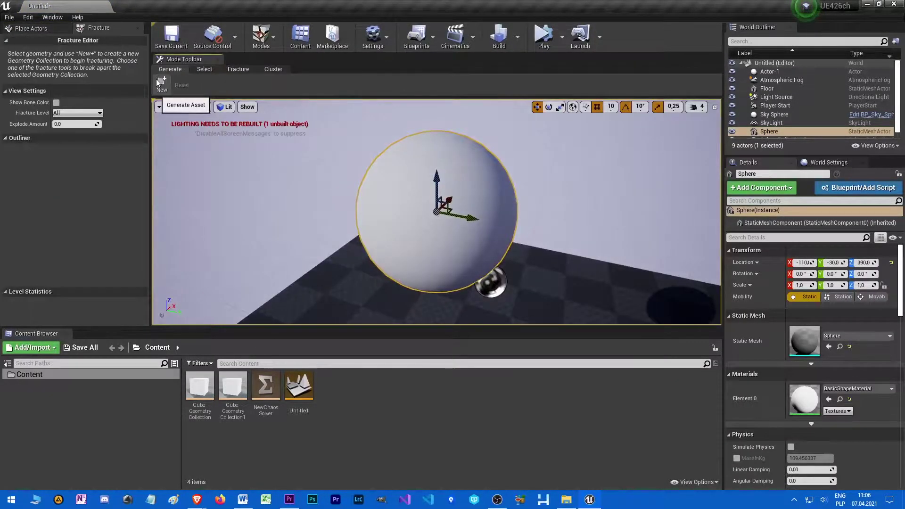
left_click(161, 85)
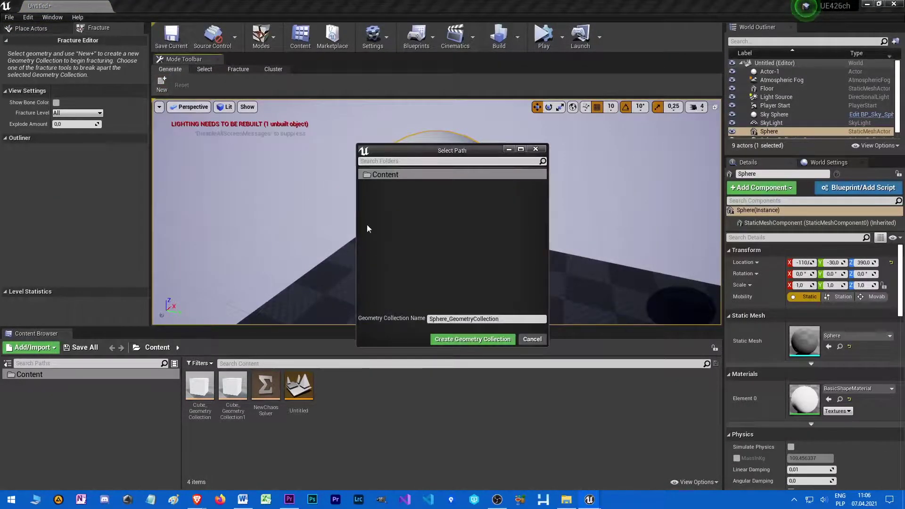
left_click(472, 340)
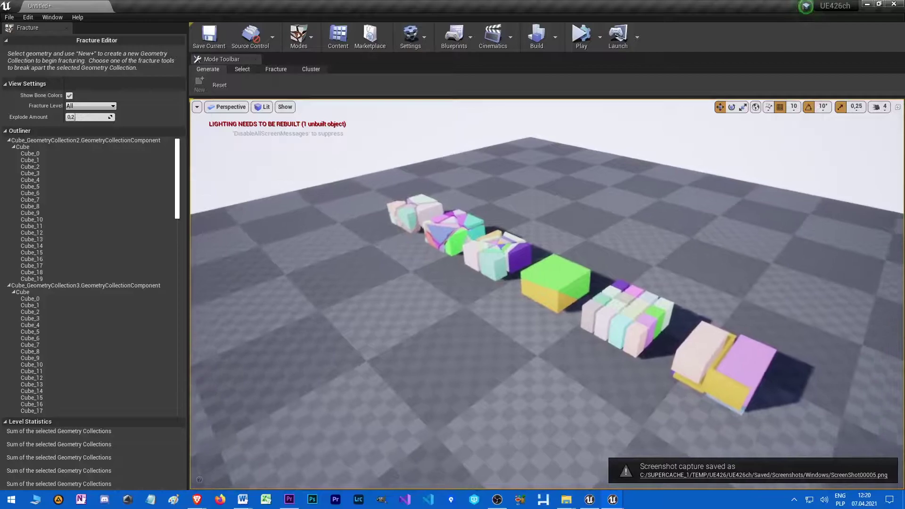
right_click_drag(547, 292, 584, 303)
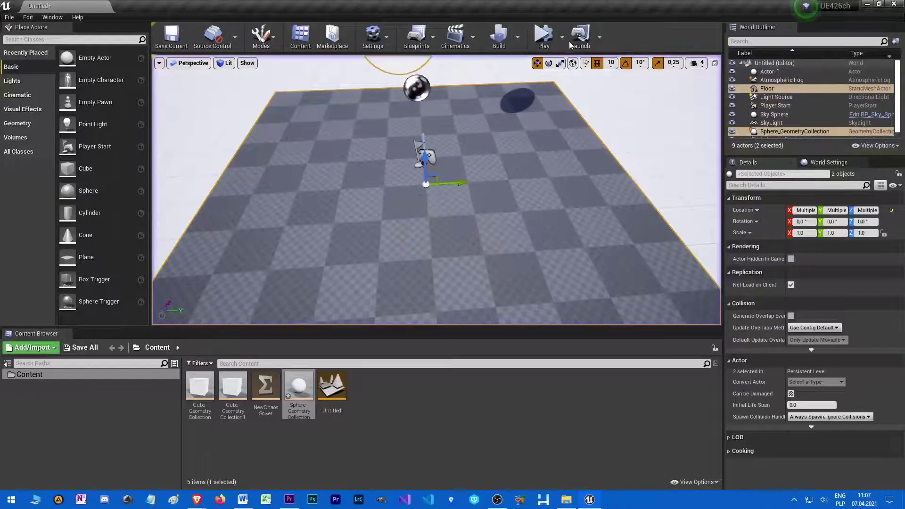
Play the level twice to watch Sphere_GeometryCollection drop and shatter on the floor
left_click(549, 39)
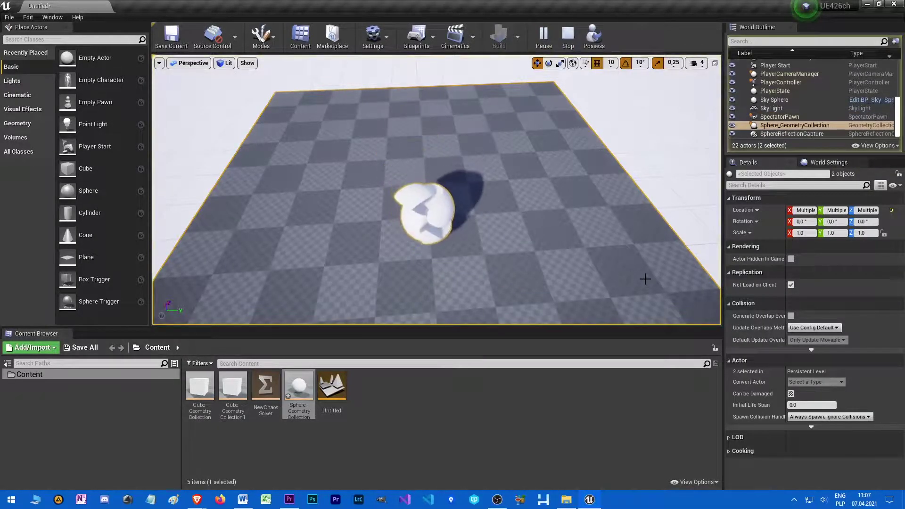
scroll(616, 284, "up", 5)
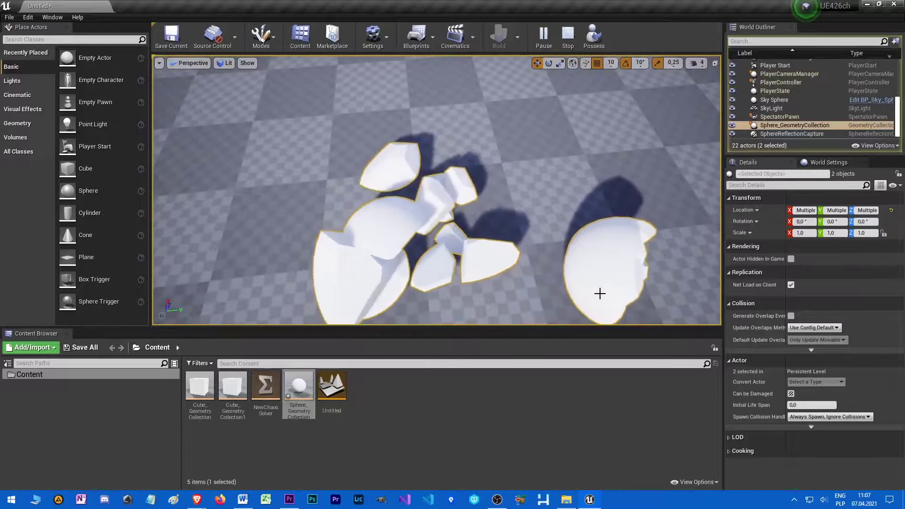
left_click(568, 35)
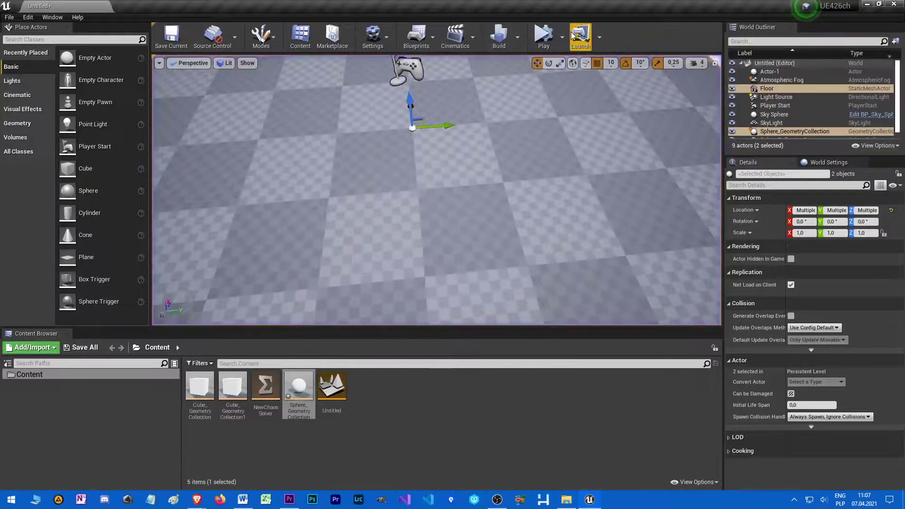
scroll(546, 197, "down", 3)
left_click(544, 35)
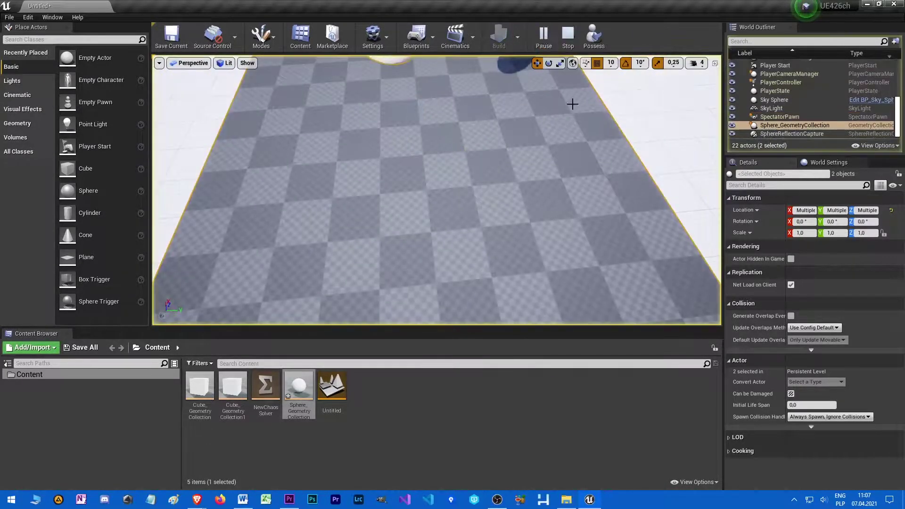
scroll(571, 155, "up", 3)
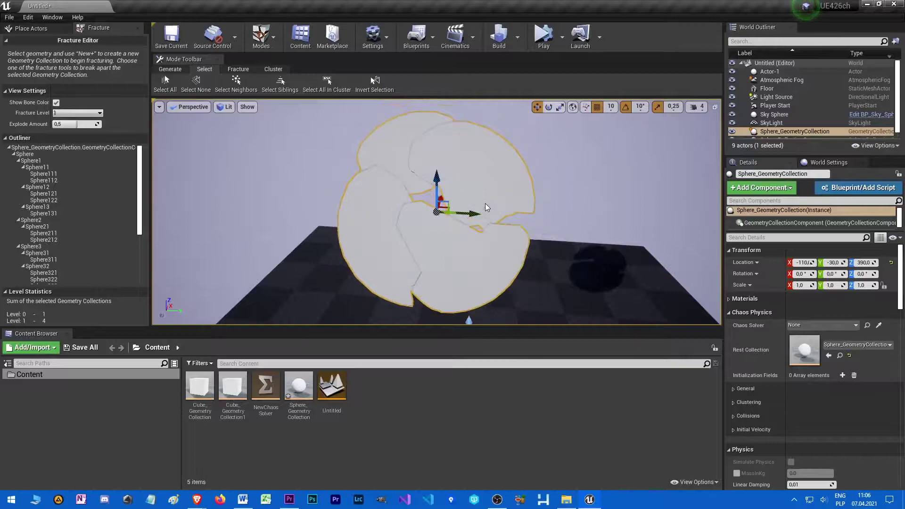
Review the fractured sphere's clusters and view the concrete barrier at another fracture level
left_click(267, 71)
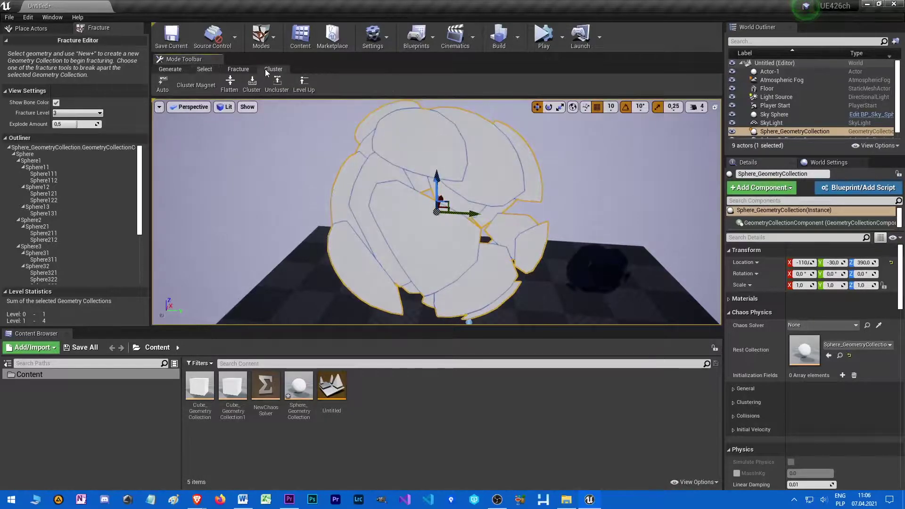
left_click(605, 241)
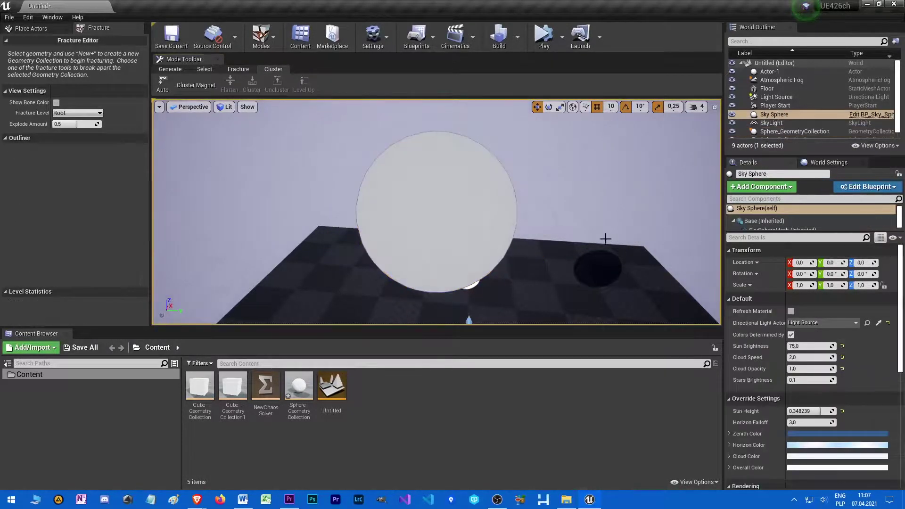
left_click(452, 245)
left_click(414, 240)
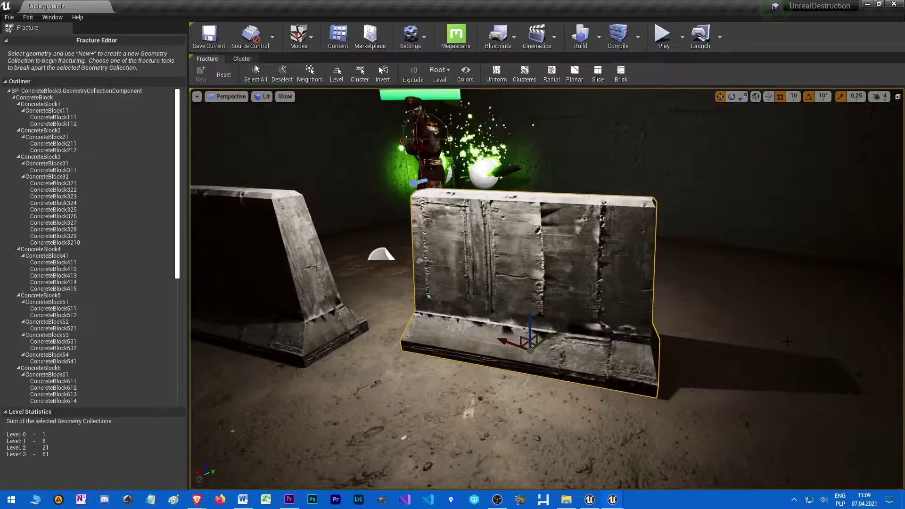
left_click(442, 70)
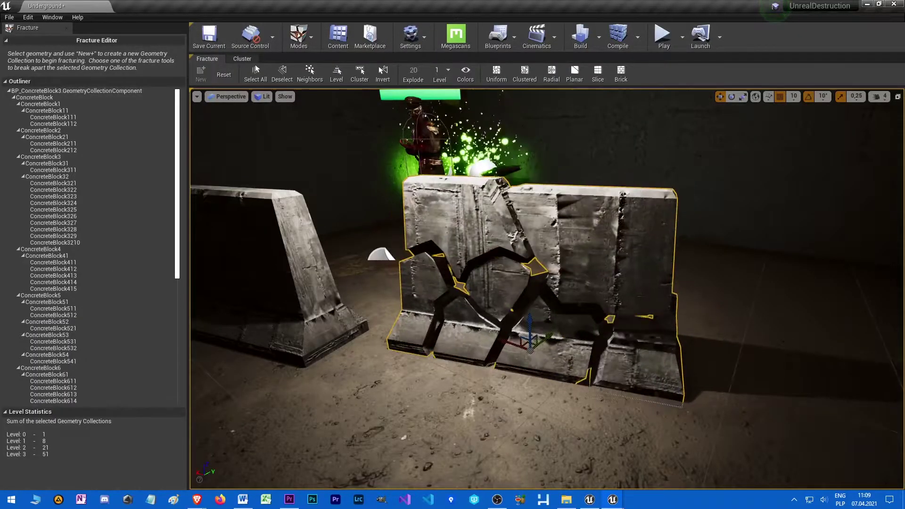
left_click(439, 81)
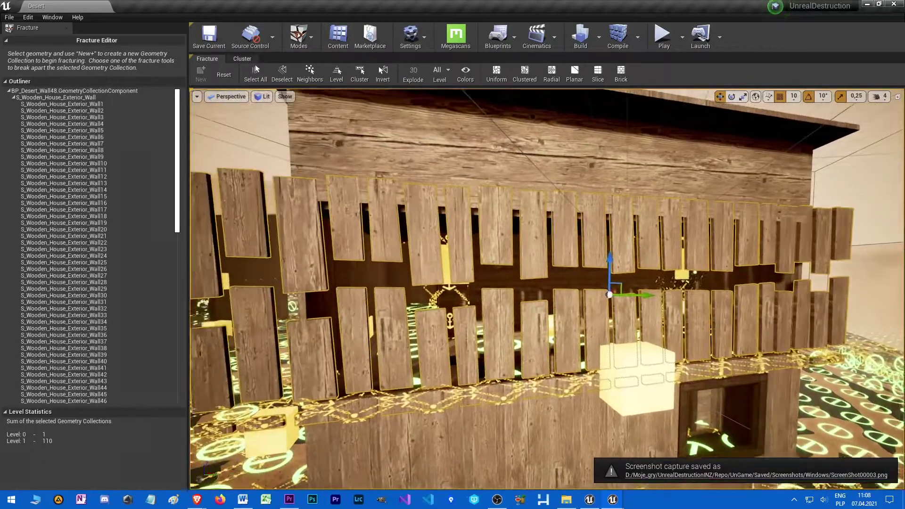
Explode the wooden house's walls, window wall and roof planks apart to inspect the pieces
right_click_drag(519, 283, 521, 349)
left_click_drag(413, 70, 448, 70)
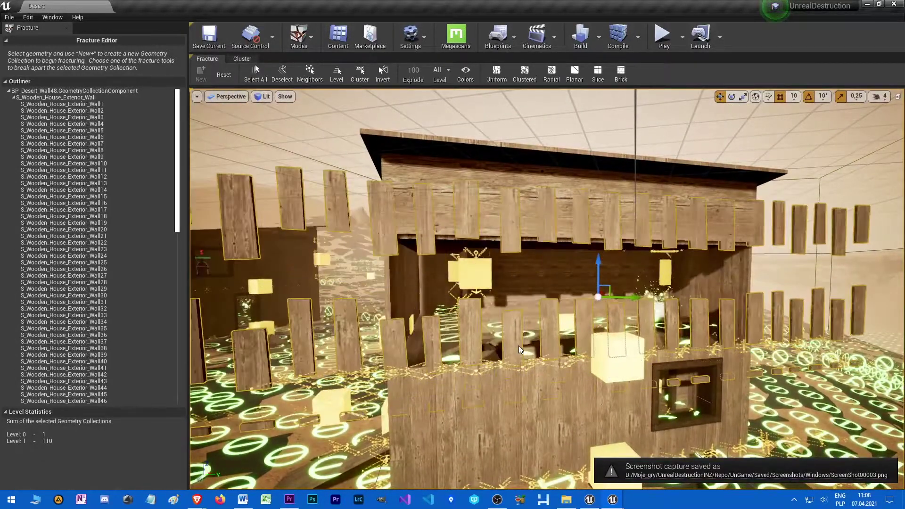
left_click(610, 415)
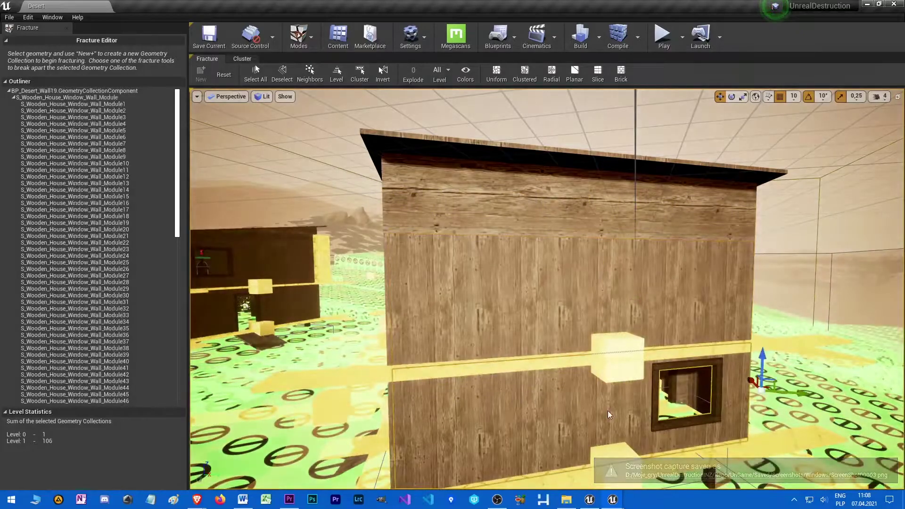
left_click_drag(413, 70, 424, 70)
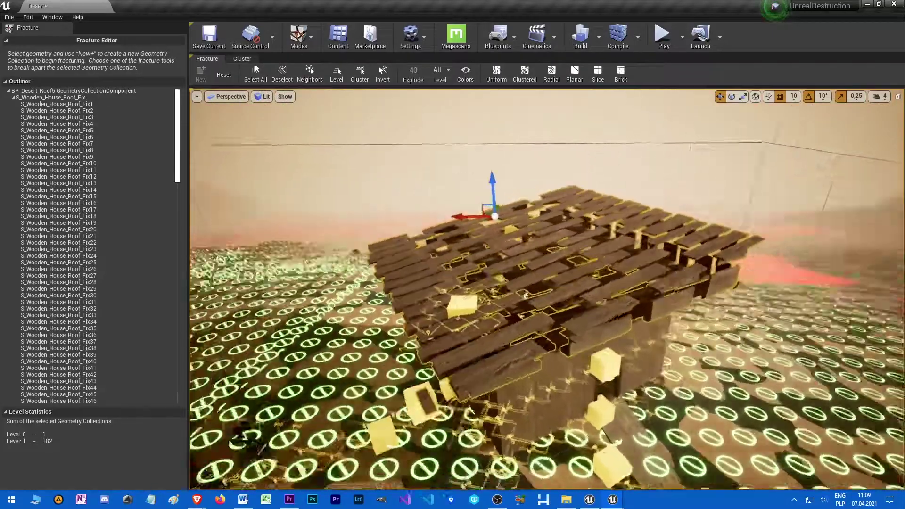
right_click_drag(547, 287, 516, 296)
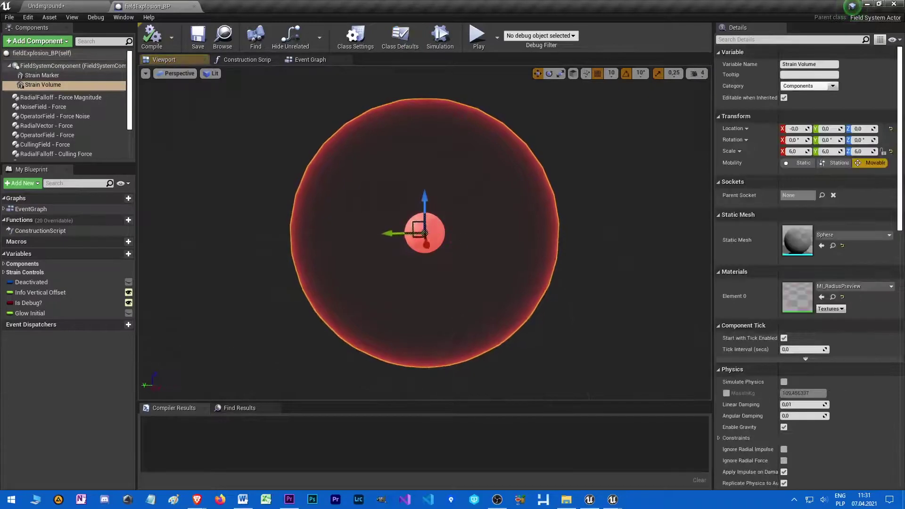
Pan through fieldExplosion_BP's Event Graph to the Apply Physics Field nodes
left_click(316, 61)
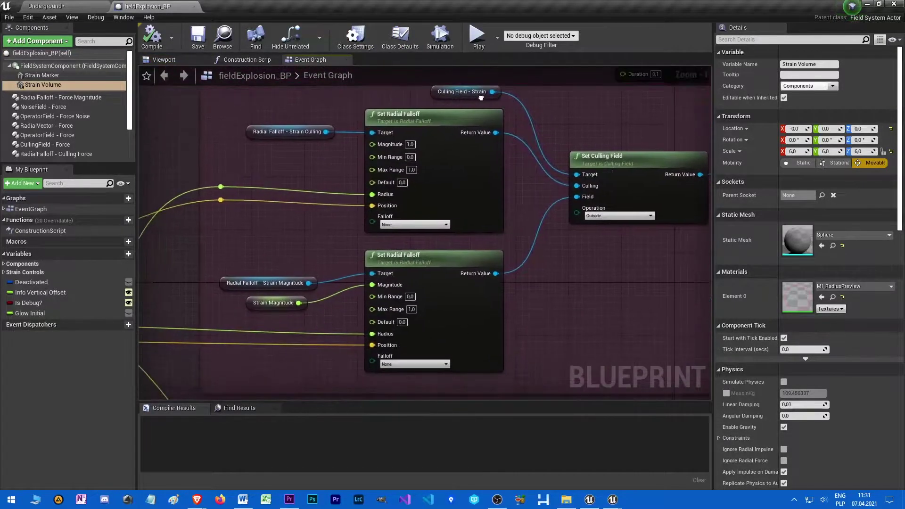
right_click_drag(654, 209, 351, 306)
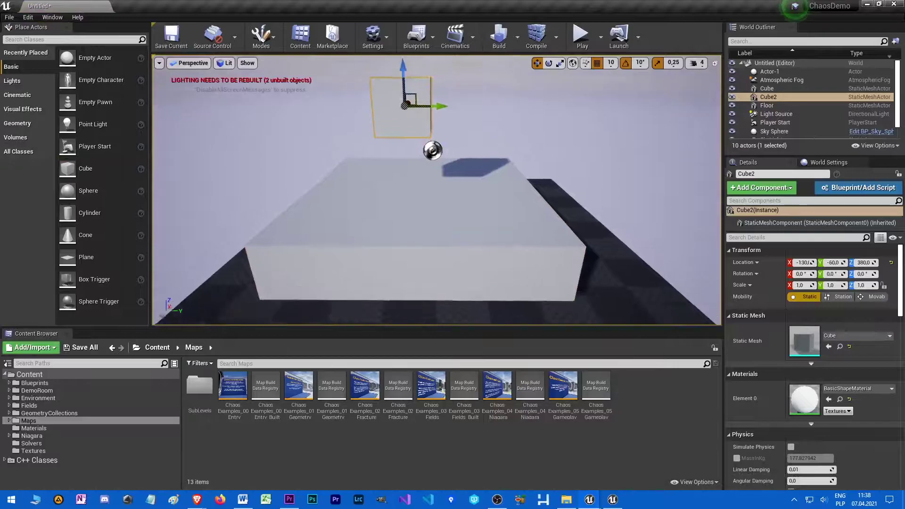
Frame the cube and create Cube2_GeometryCollection from it in Fracture mode
key("f")
key("shift+6")
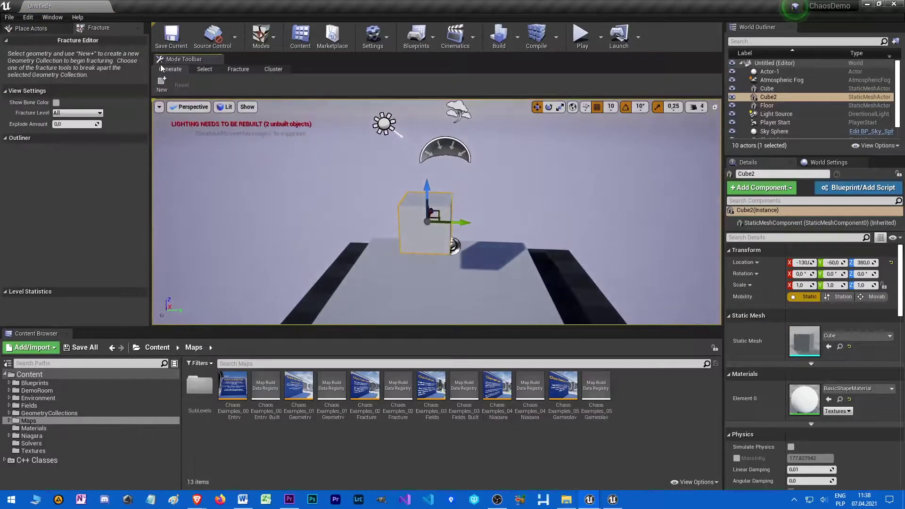
left_click(162, 83)
left_click(465, 339)
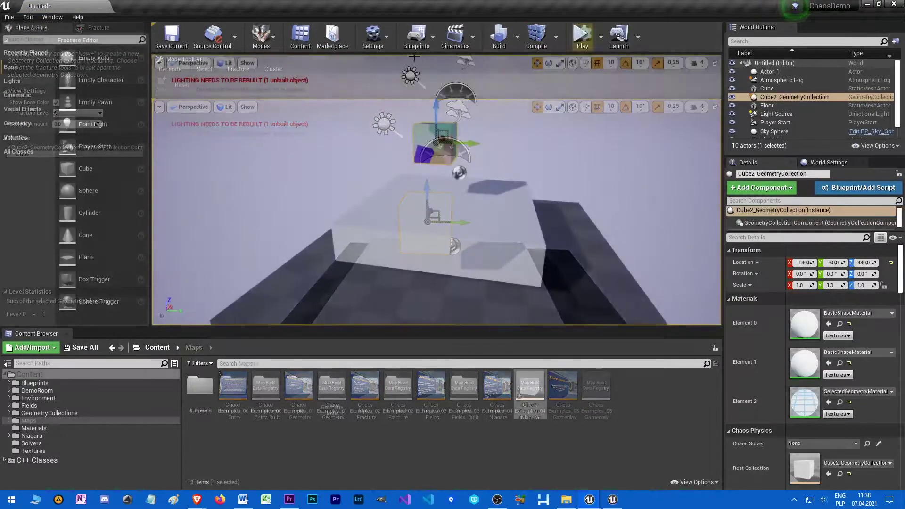
Test-play the level three times, watching Cube2 shatter on the block, stopping with Esc
left_click(581, 36)
left_click(578, 78)
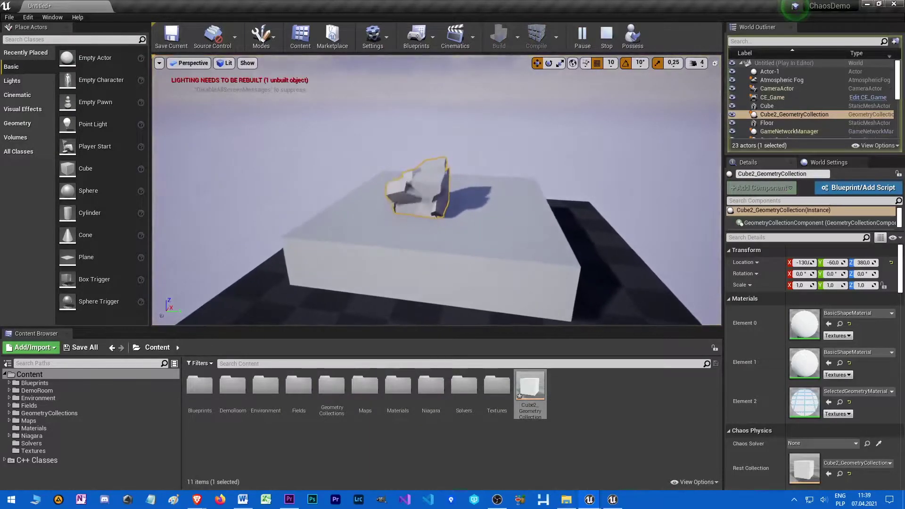
key("Escape")
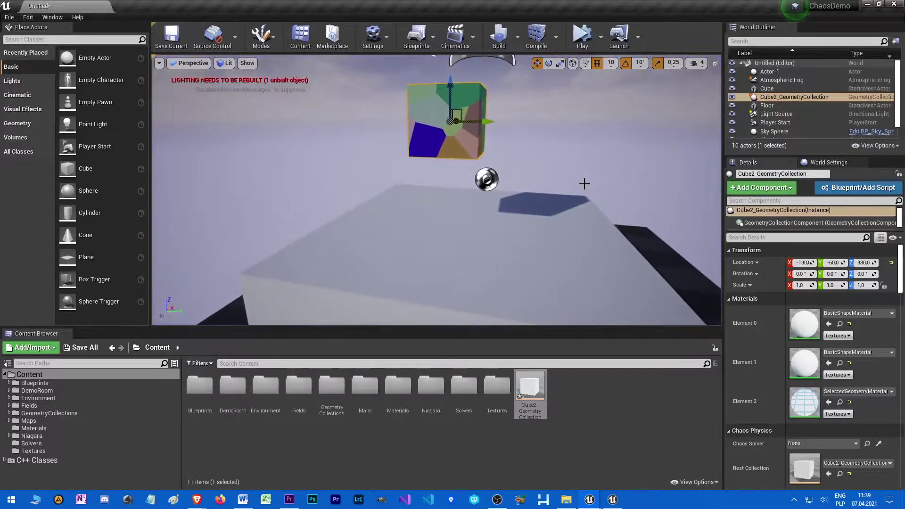
left_click(581, 36)
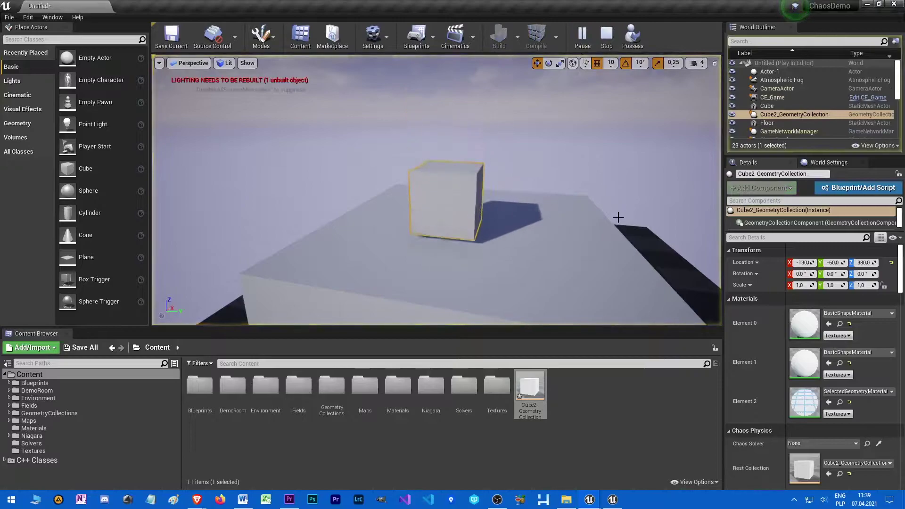
key("Escape")
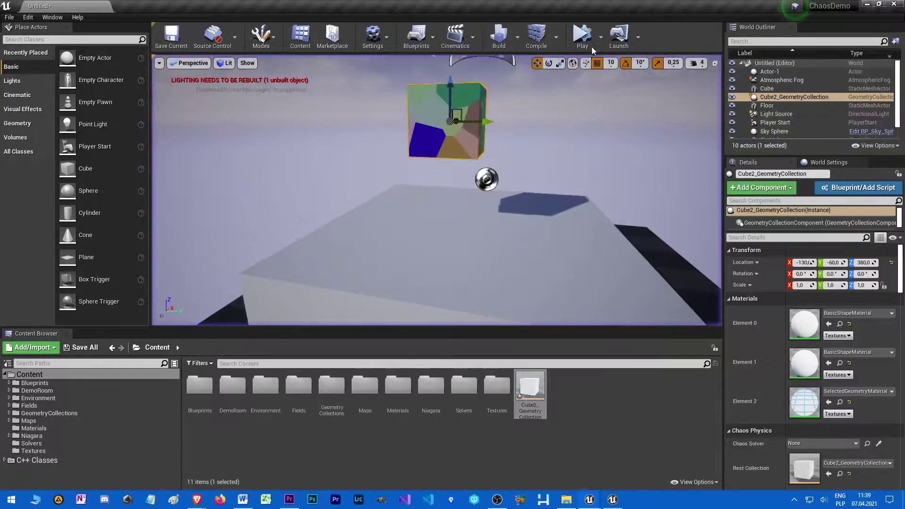
left_click(591, 46)
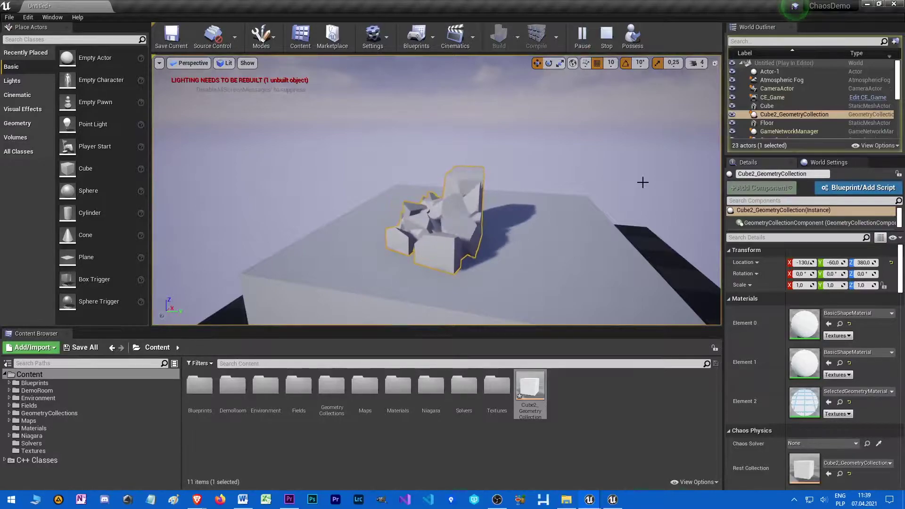
key("Escape")
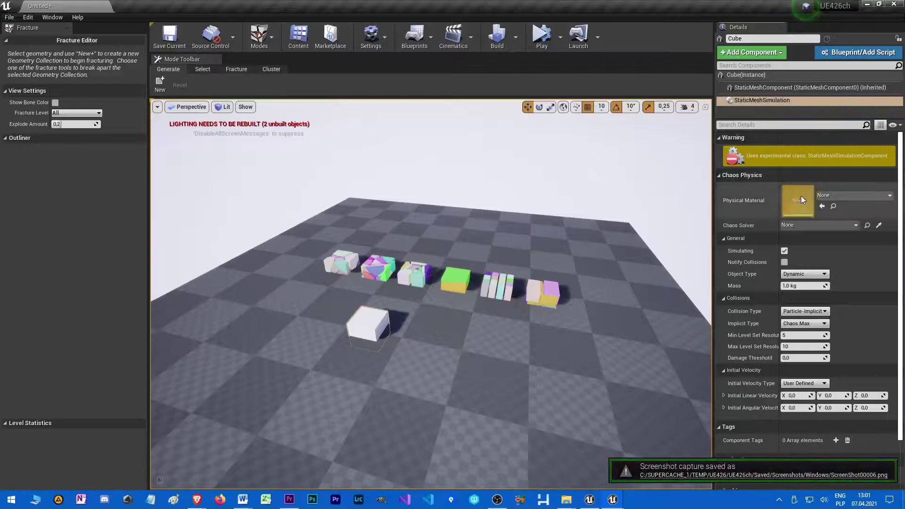
left_click(795, 224)
left_click(795, 226)
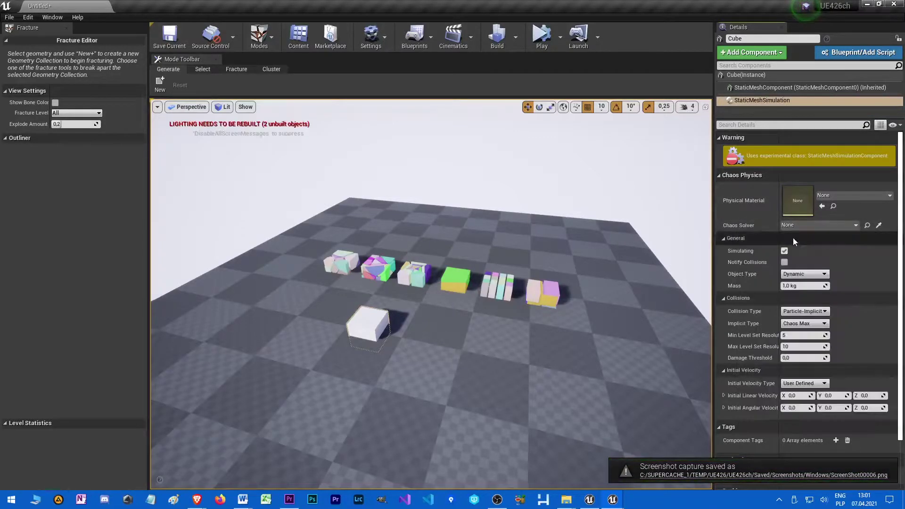
left_click(792, 282)
left_click(800, 274)
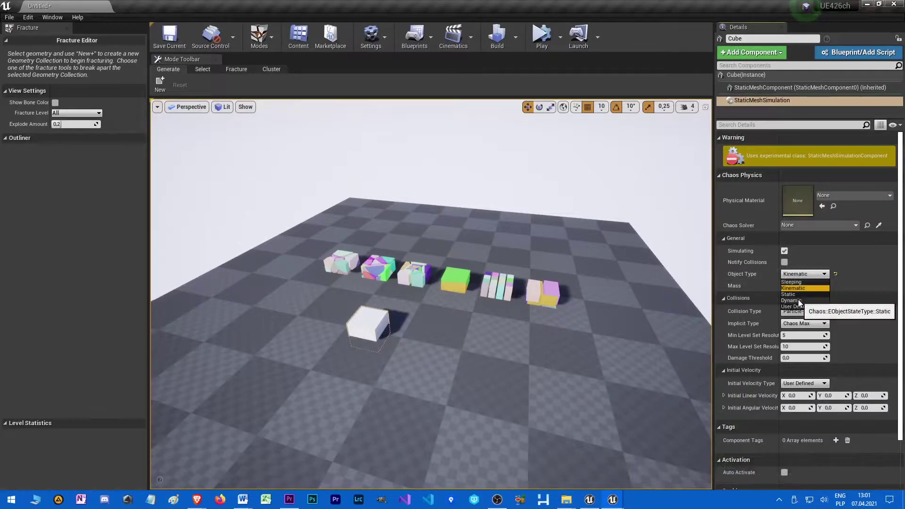
left_click(798, 300)
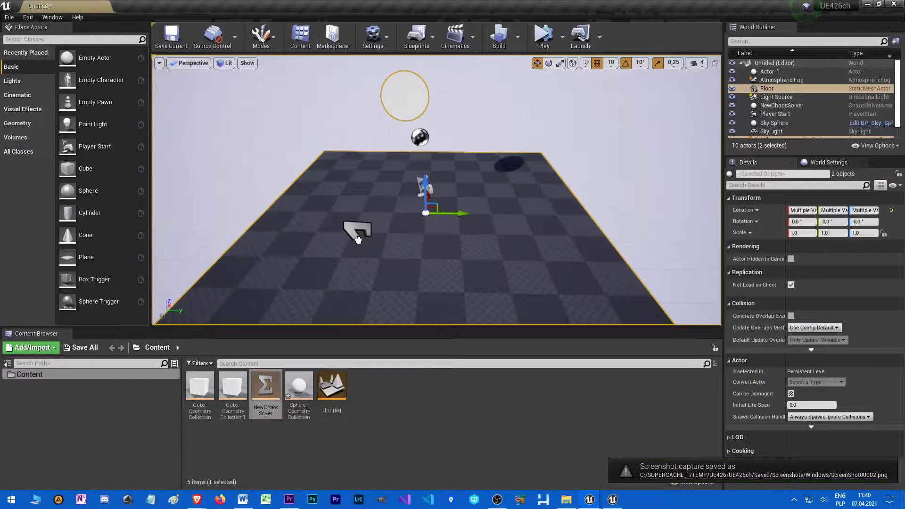
Select NewChaosSolver and search Project Settings for 'solver' options
left_click(368, 242)
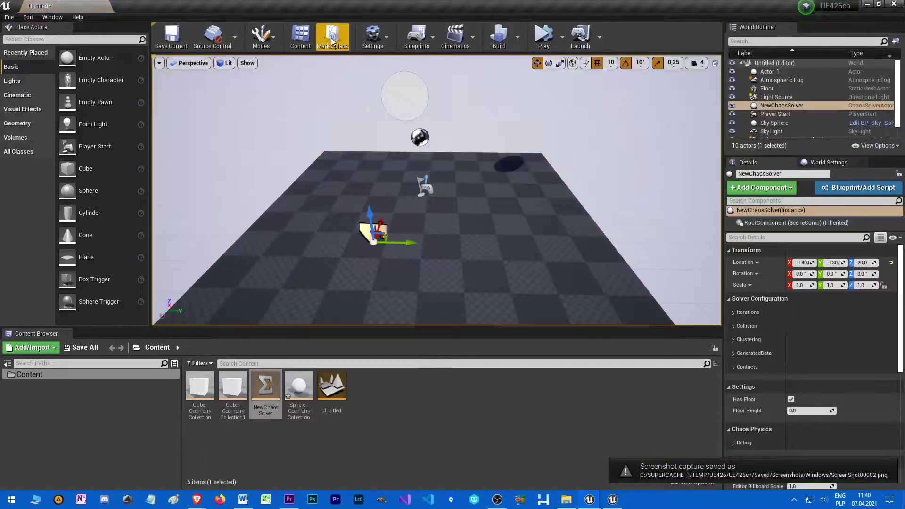
left_click(373, 38)
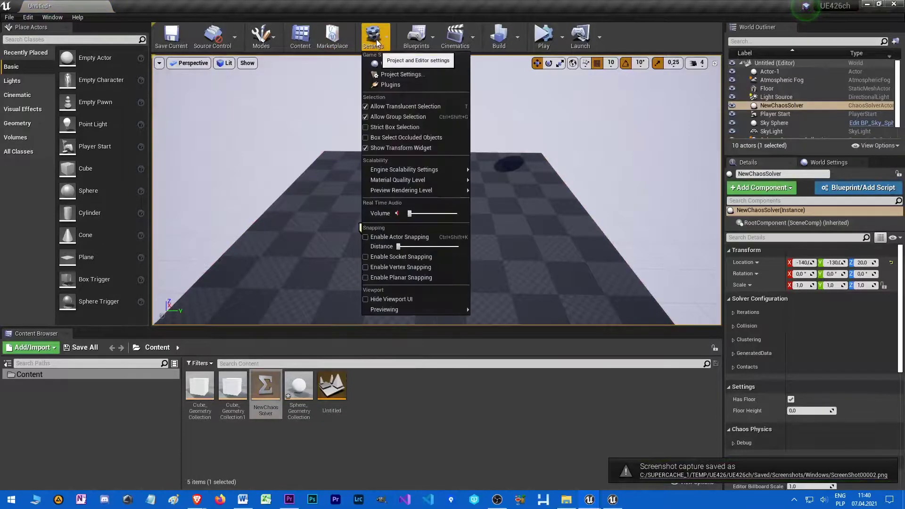
left_click(376, 74)
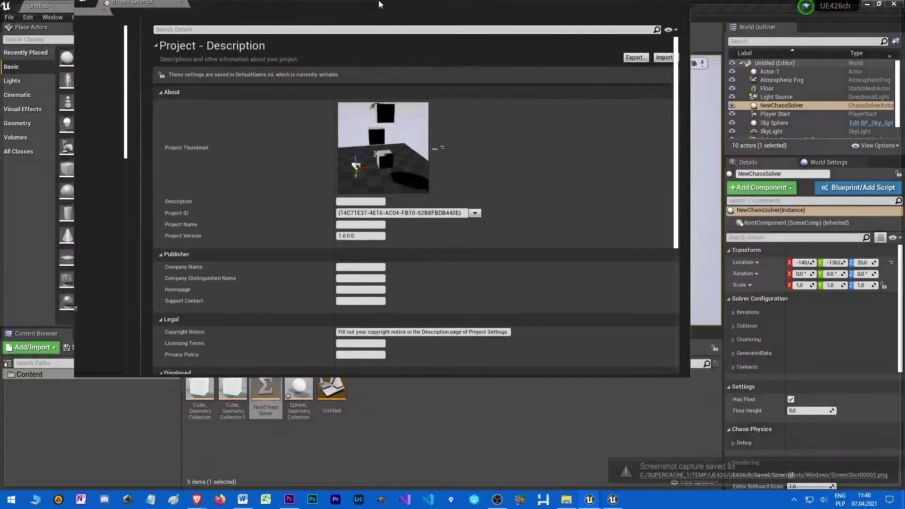
type("solver")
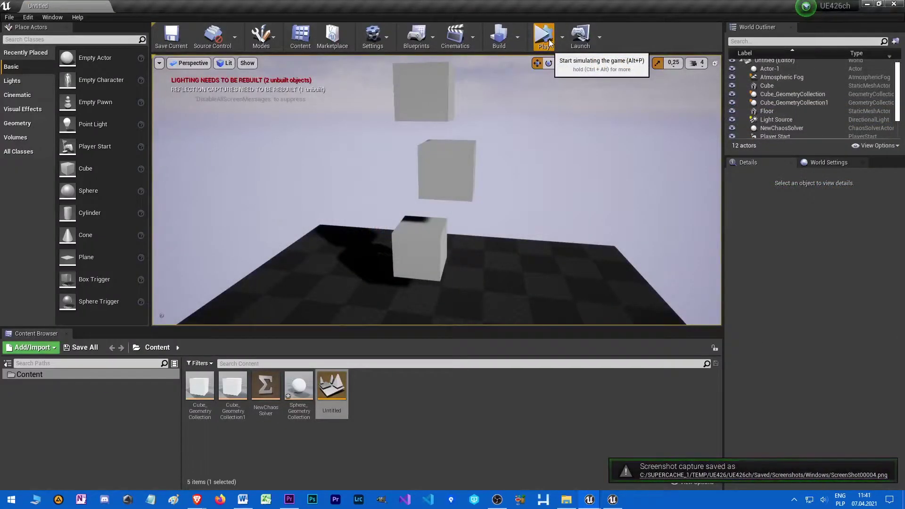
Run the level twice, stopping each time, to watch the stacked cubes break apart
left_click(550, 42)
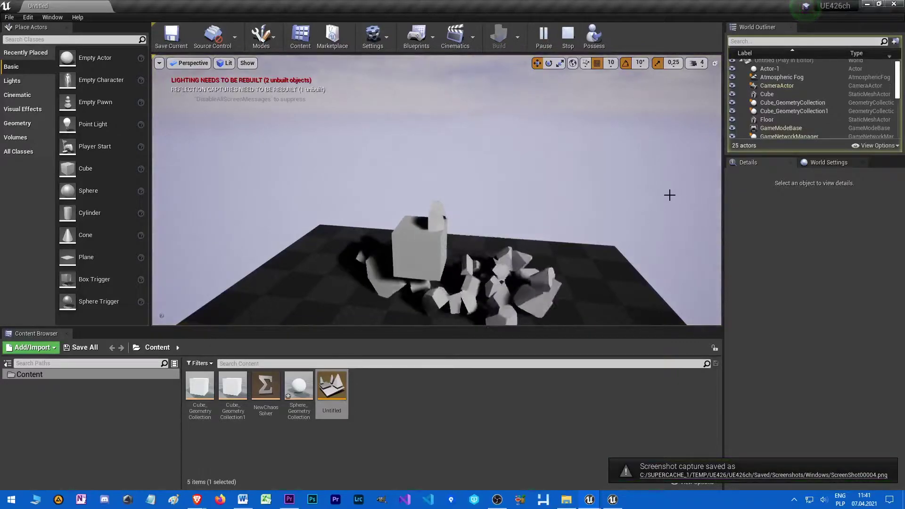
key("Escape")
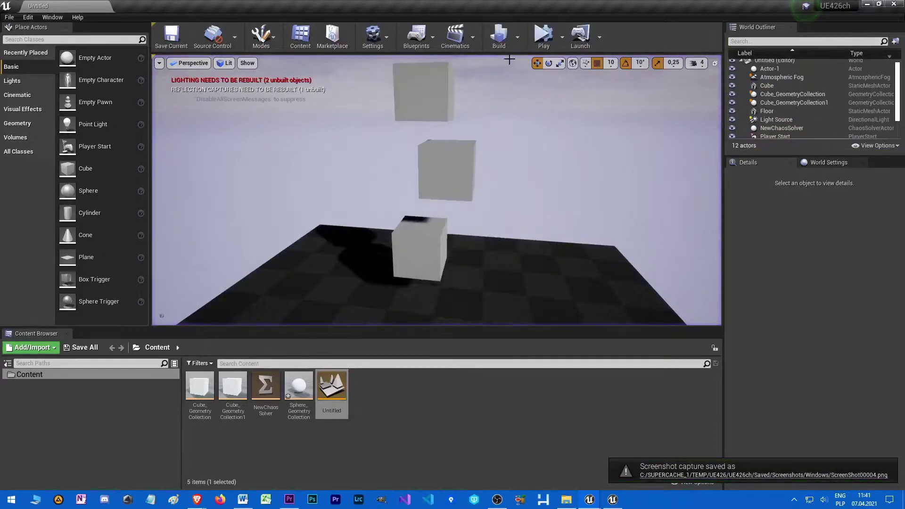
left_click(550, 43)
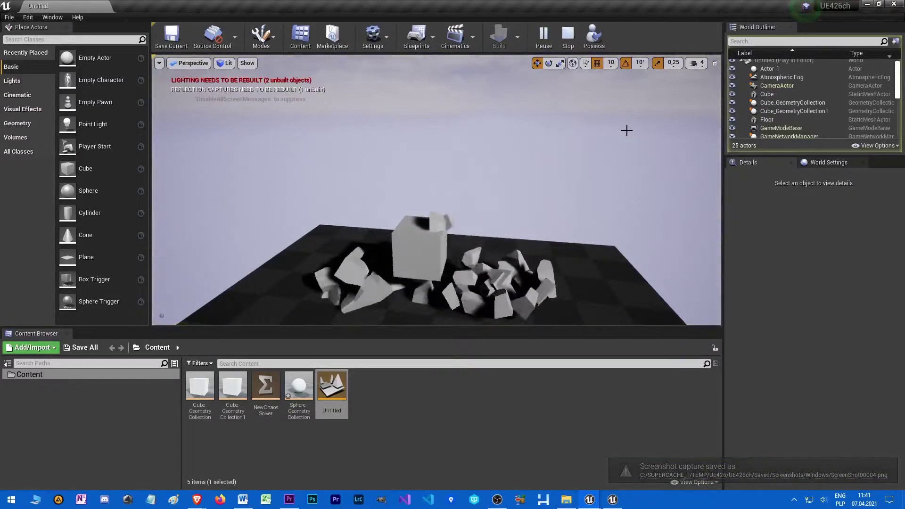
left_click(567, 41)
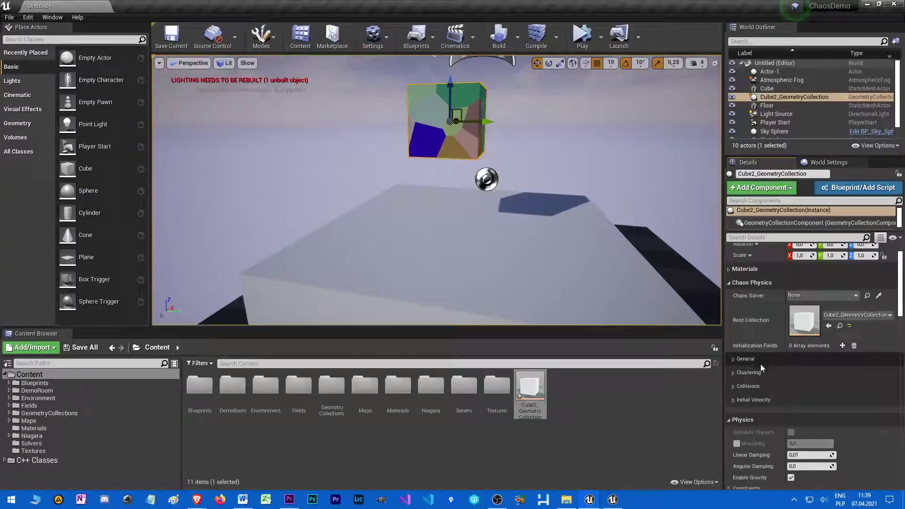
Show all Break ChaosBreakEvent pins in BarrelBP's Event Graph and pan along the event chain
left_click(760, 364)
scroll(762, 321, "down", 2)
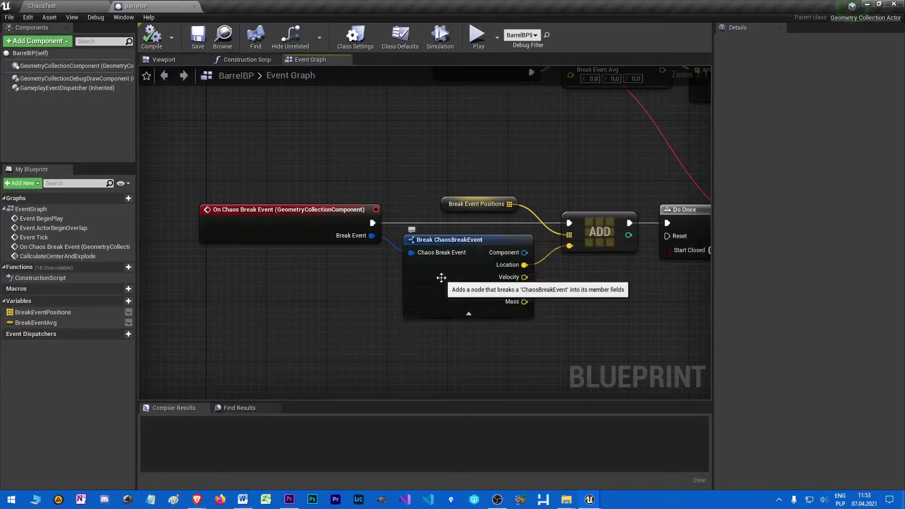
left_click(441, 278)
right_click_drag(480, 327, 376, 332)
right_click_drag(445, 339, 288, 332)
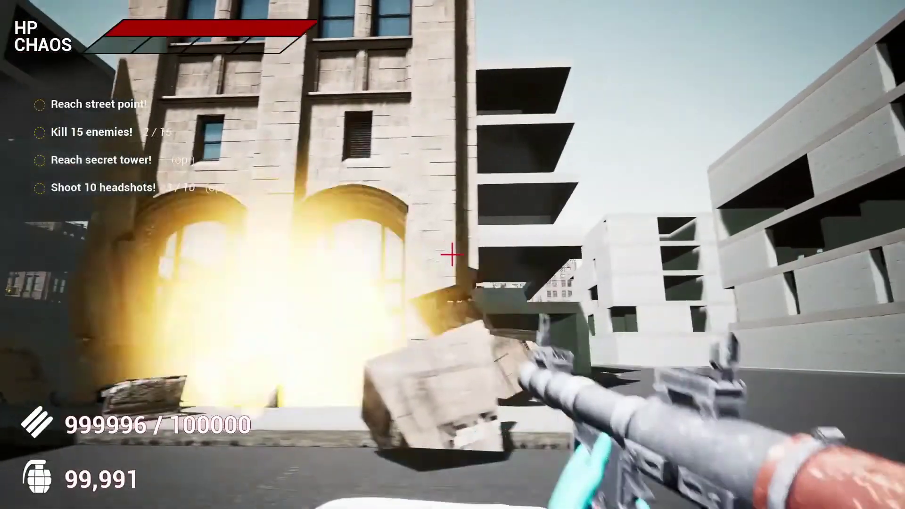
Throw a grenade and fire a rocket at the brick tower, then strafe left
key("g")
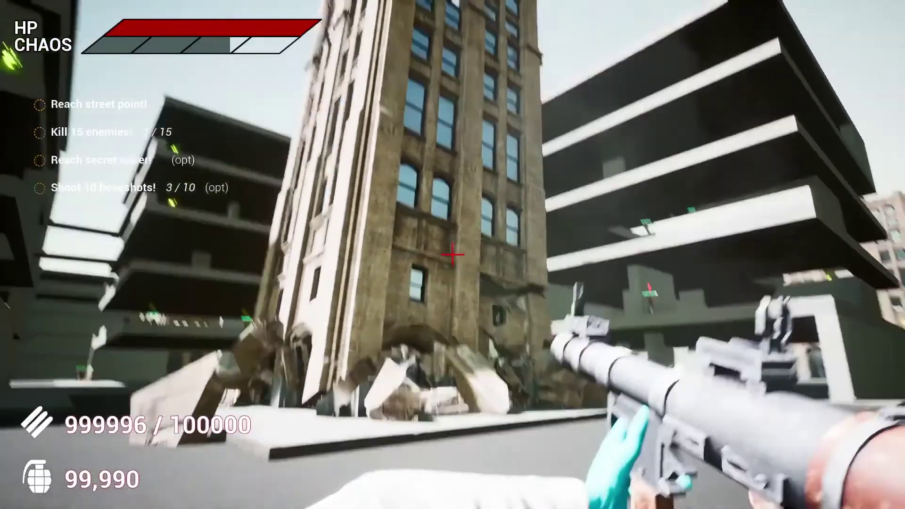
left_click(453, 255)
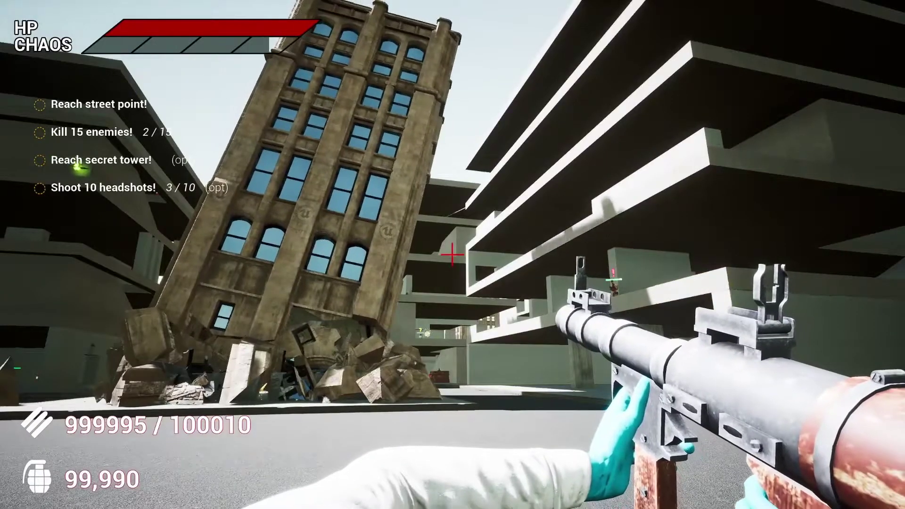
key("a")
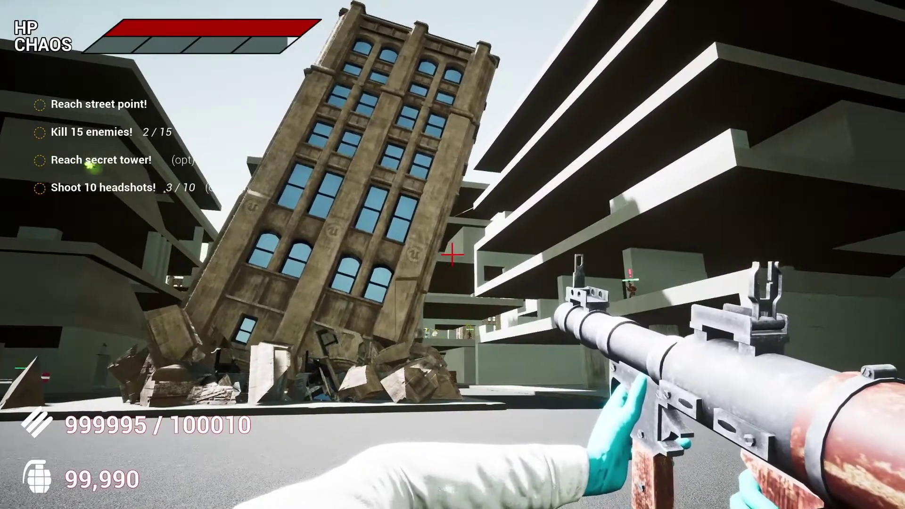